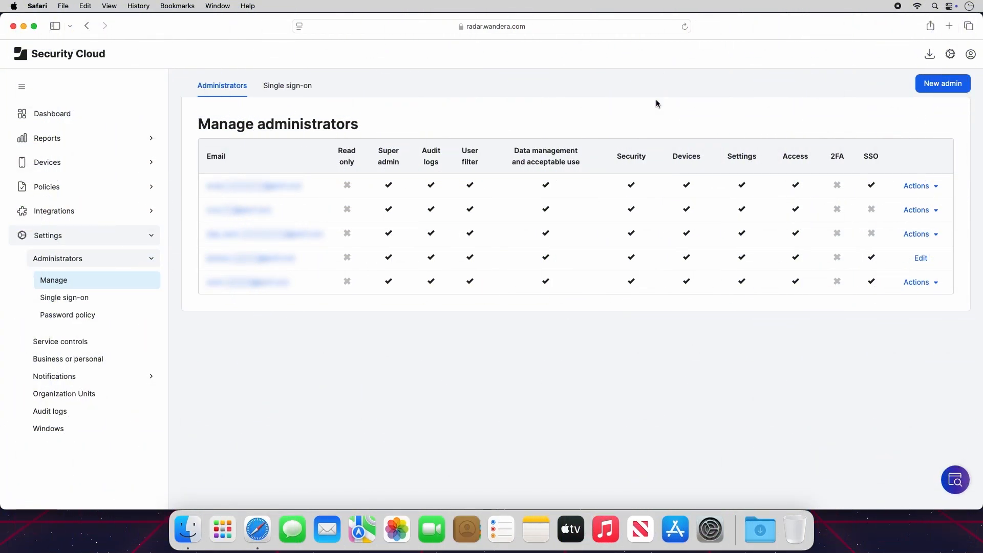
Step: Add a new device group named Marketing in device management
click(90, 164)
click(68, 189)
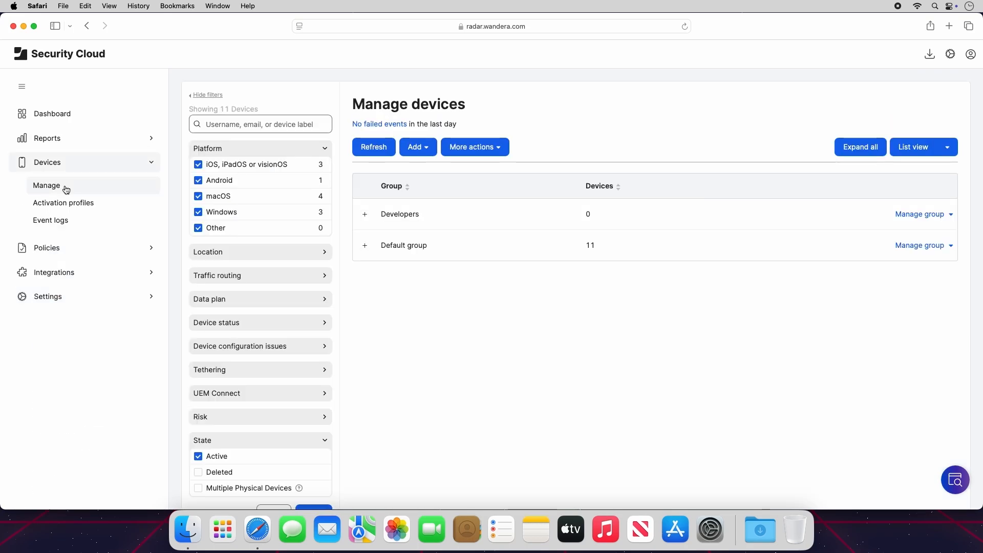
click(418, 147)
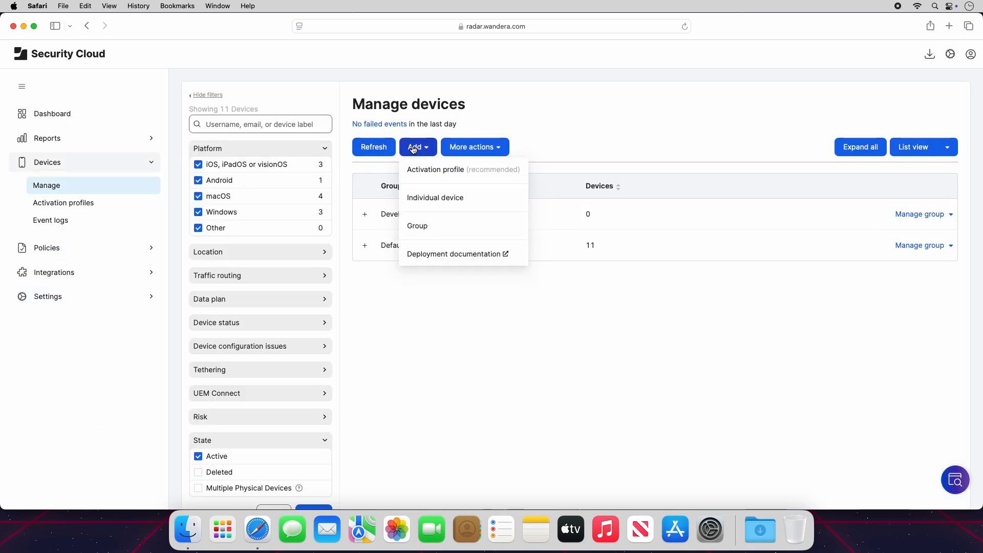
click(444, 235)
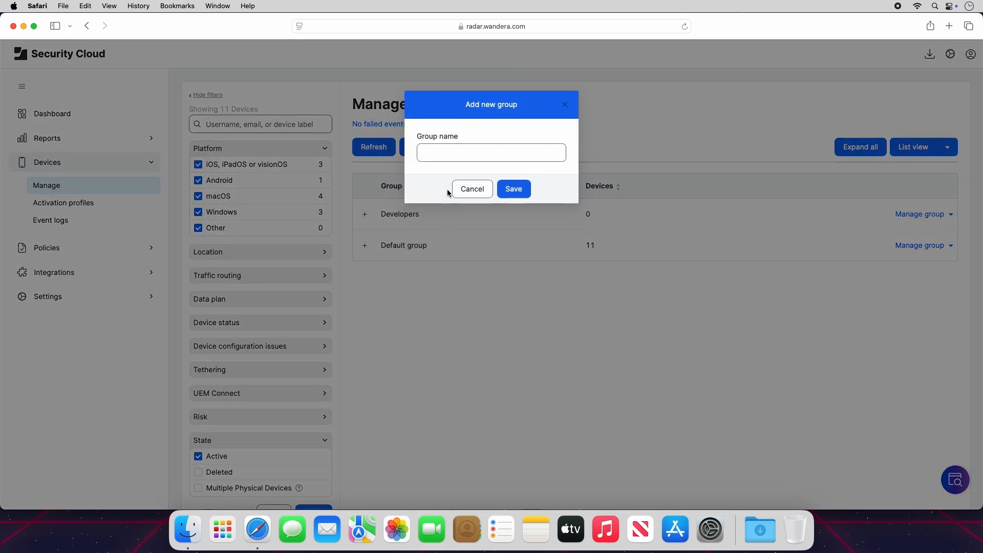
click(424, 152)
text(Marketing)
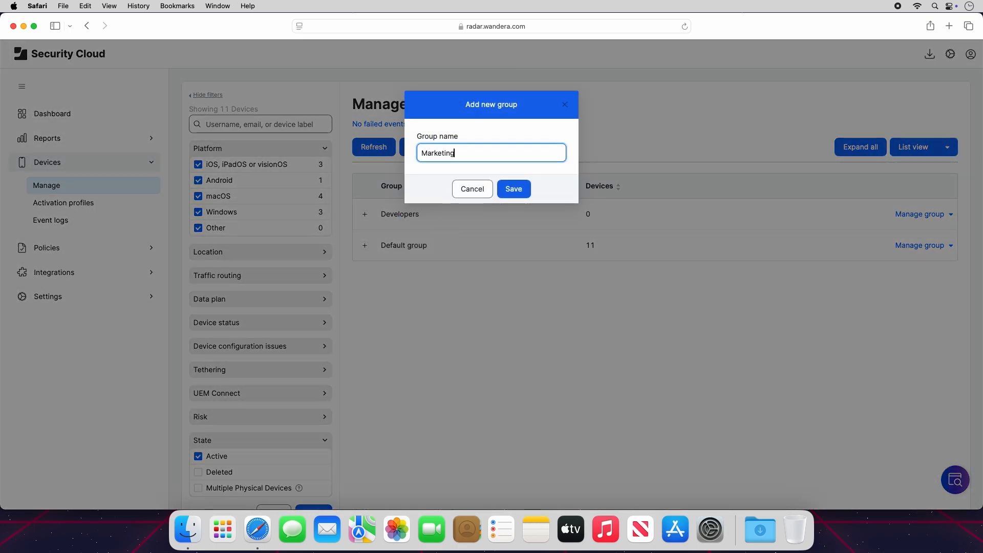
click(520, 189)
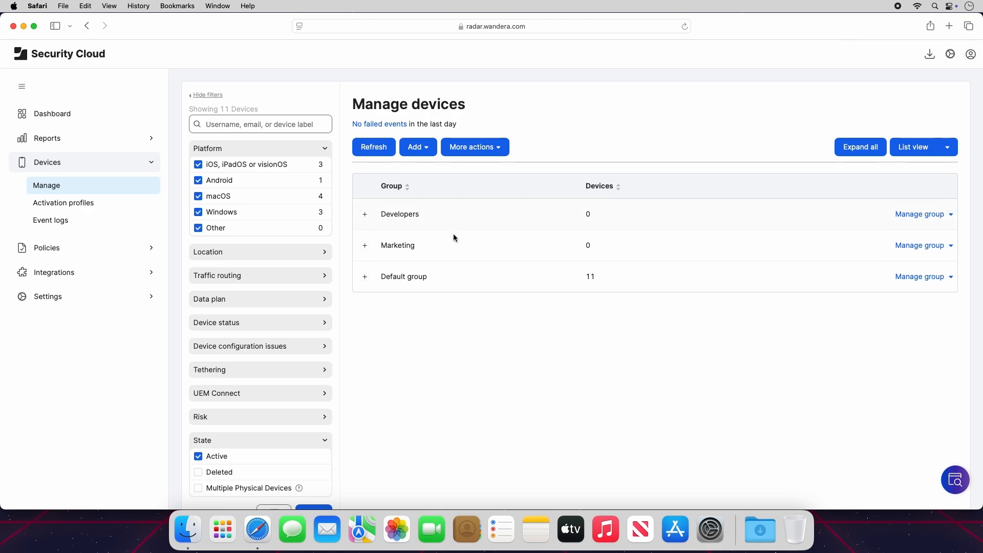
Step: Move the managed Mac from the Default group into the Marketing group
click(365, 277)
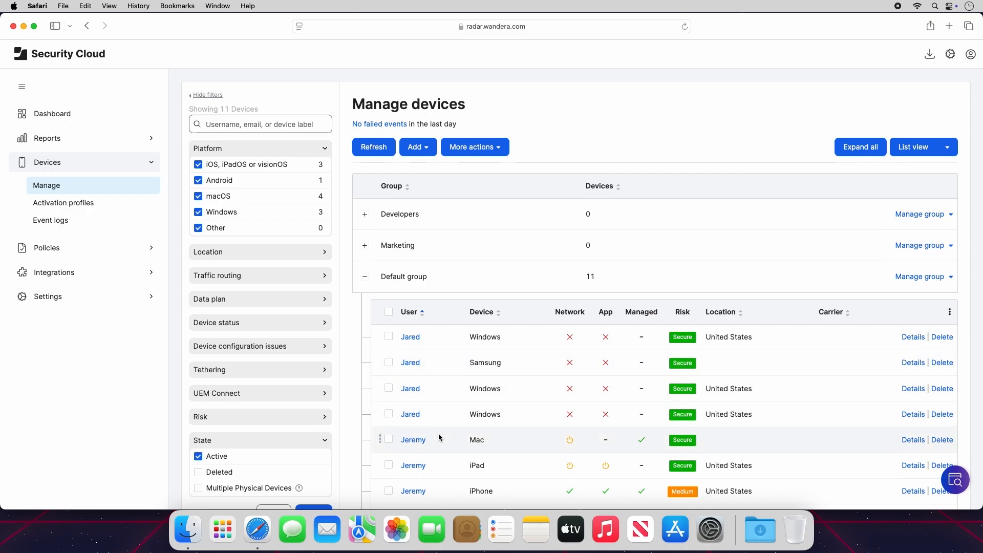
drag(385, 439, 405, 244)
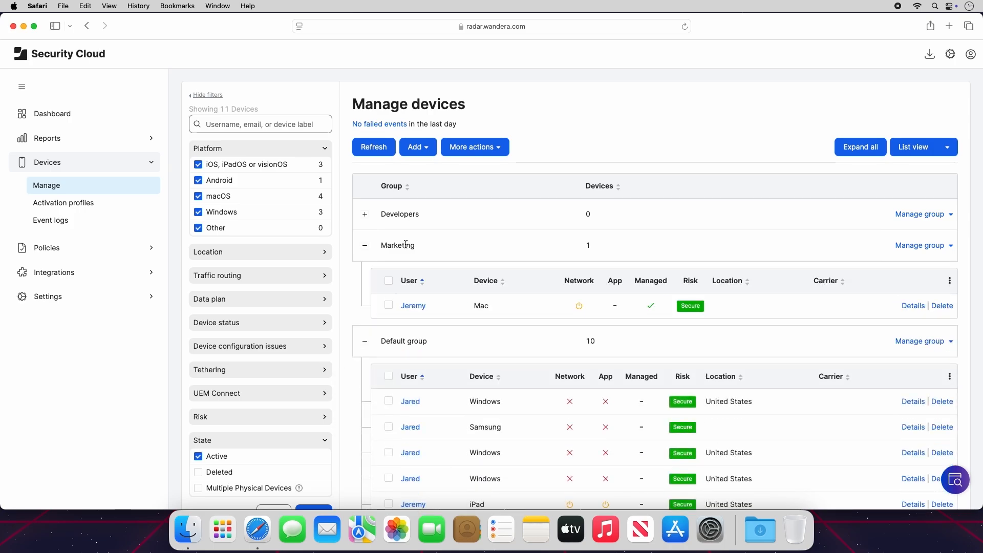
Step: Change the group of the same user's iPad and iPhone from the Default group to Marketing in one bulk action
scroll(405, 246, down, 3)
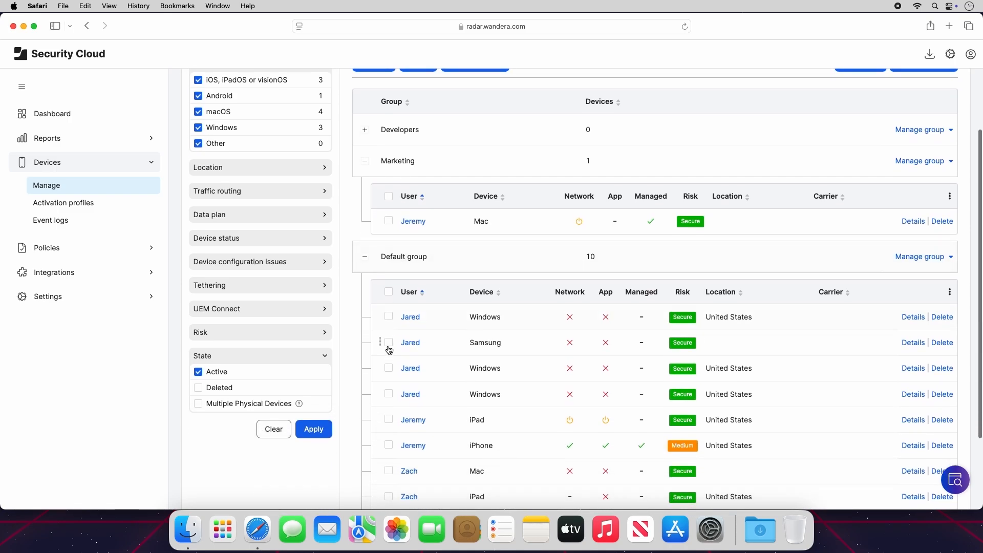
click(389, 420)
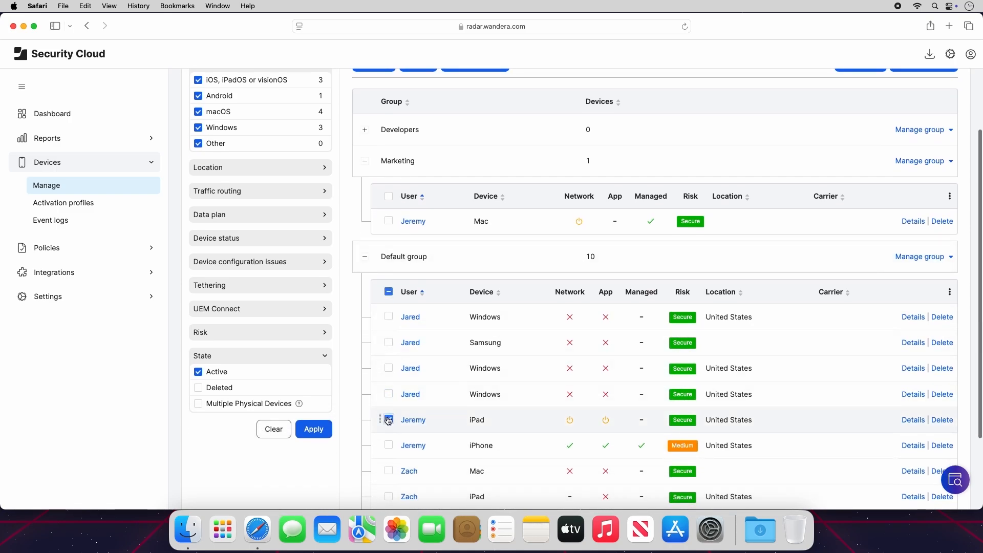
click(389, 446)
scroll(392, 448, up, 3)
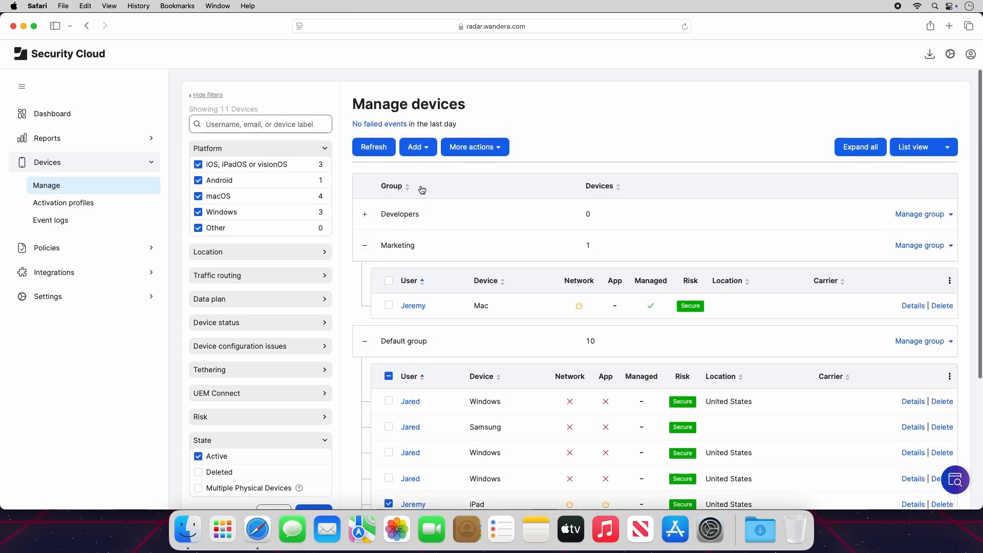
click(465, 147)
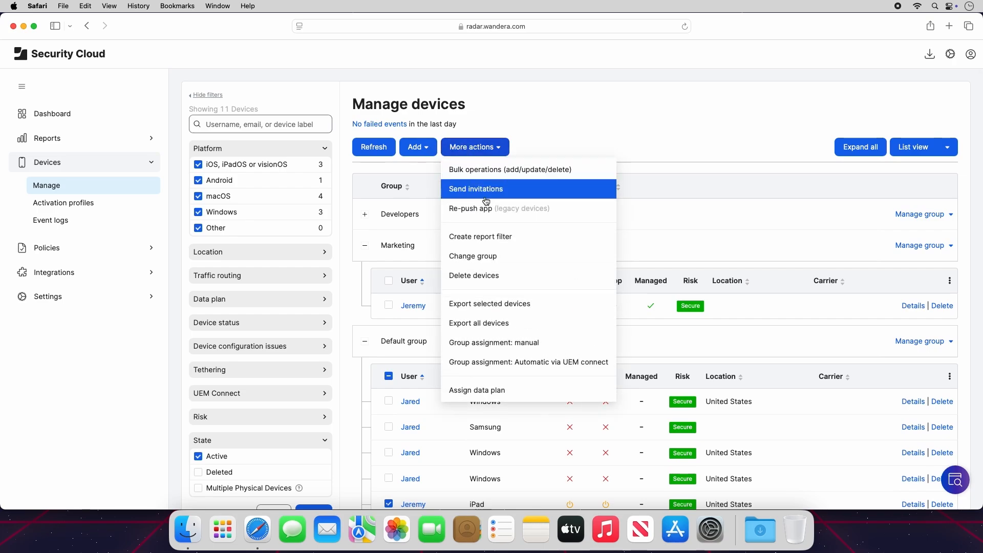
click(493, 259)
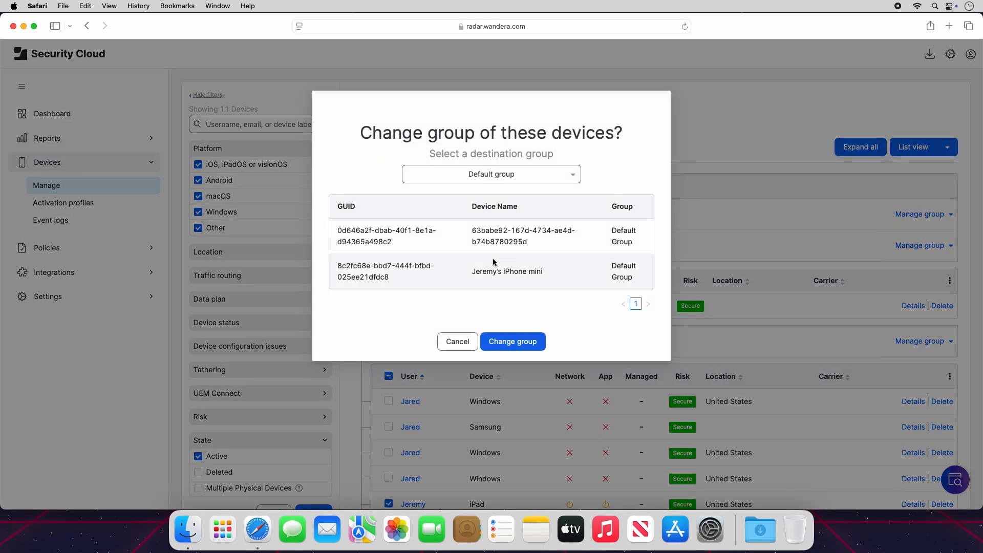
click(577, 176)
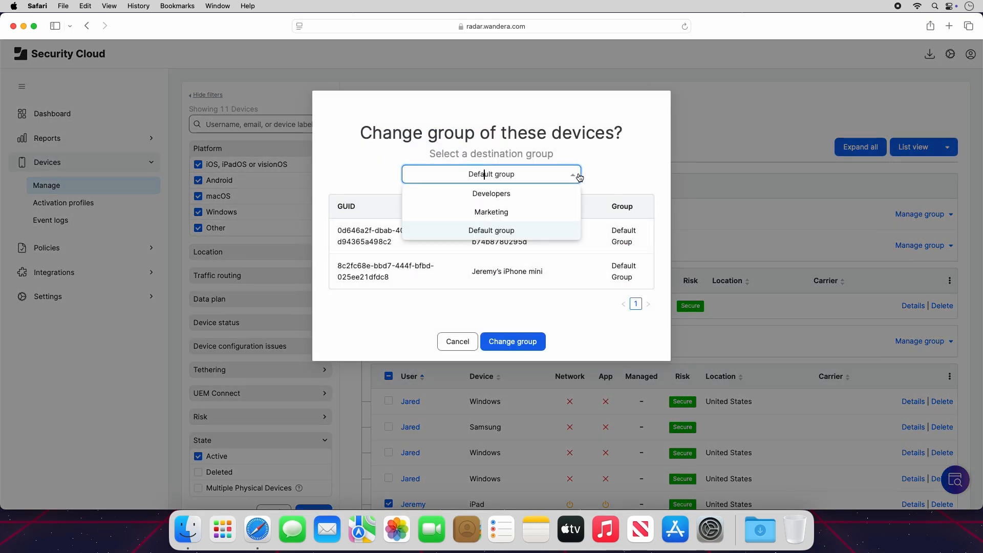
click(555, 212)
click(535, 341)
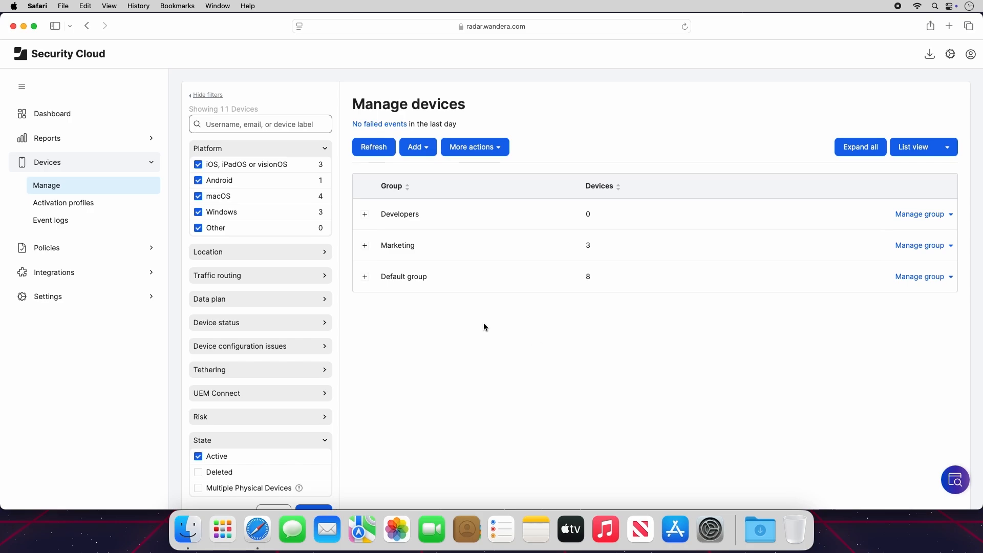
Step: Start a new activation profile with the Network security and Content controls service capabilities
click(99, 200)
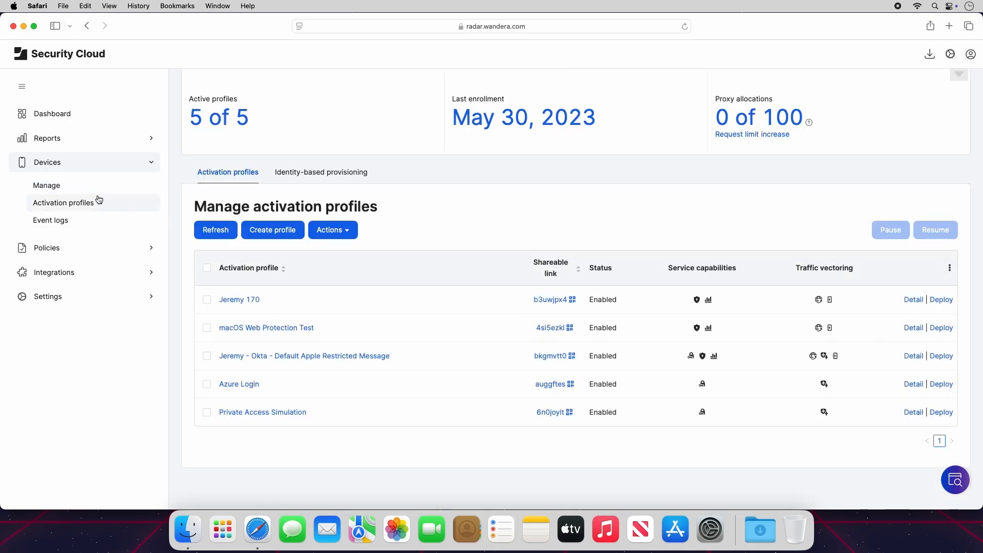
click(289, 239)
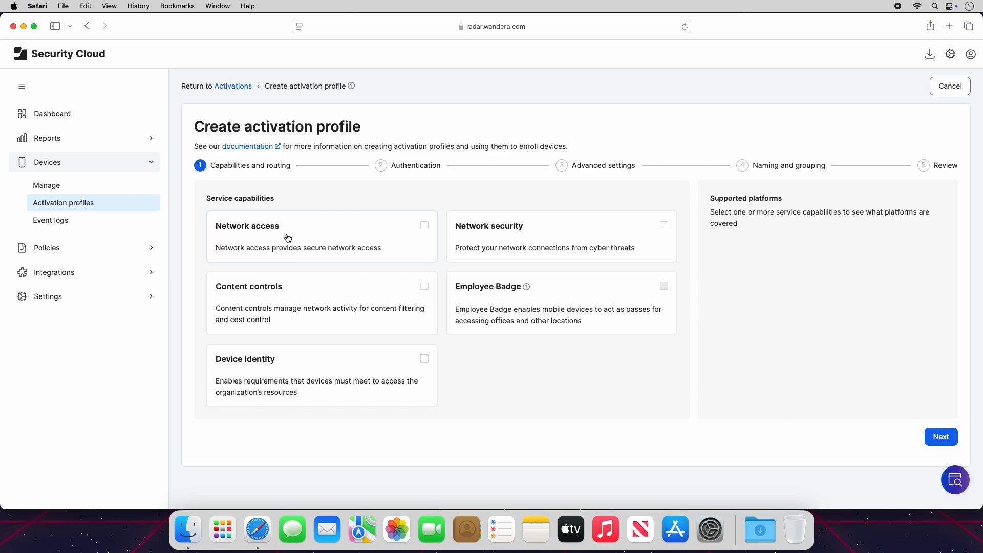
click(504, 236)
click(390, 308)
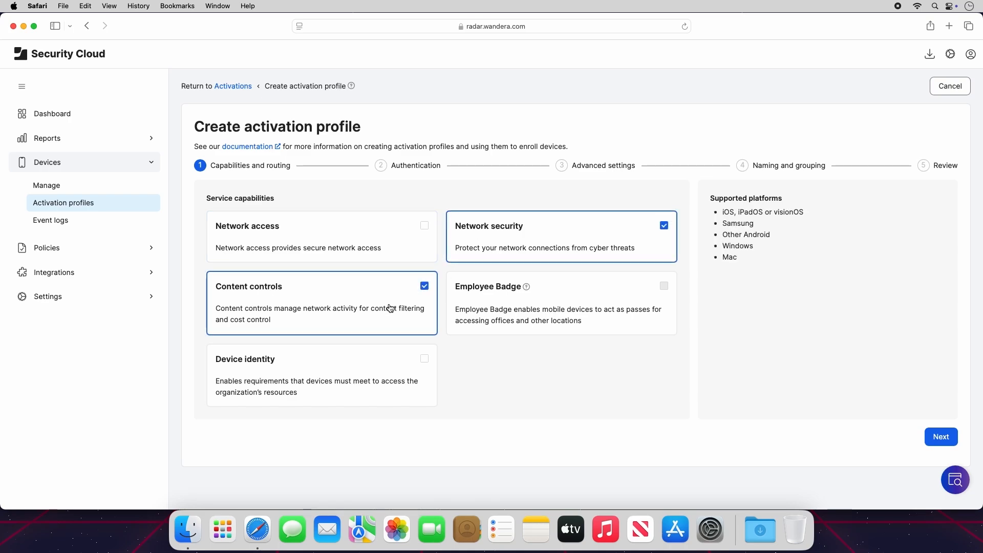
click(926, 439)
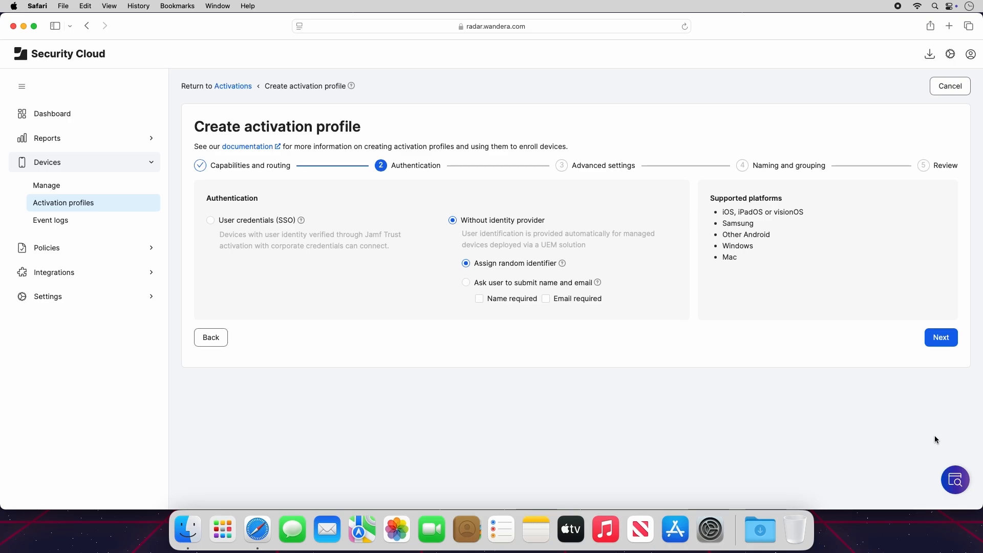
Step: Set the profile's authentication to ask users to submit name and email, and disable Jamf customizable block pages
click(513, 286)
click(931, 345)
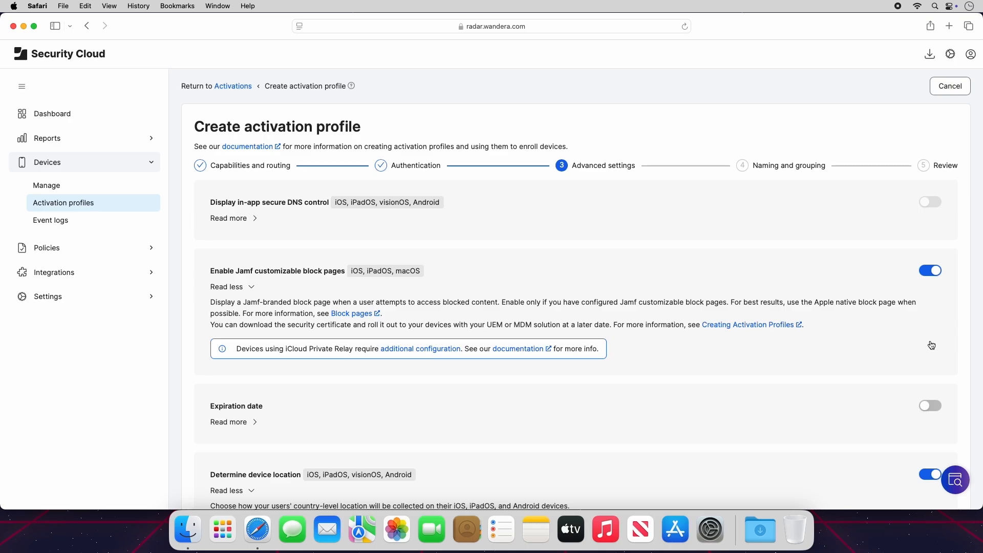
click(932, 272)
scroll(933, 276, down, 5)
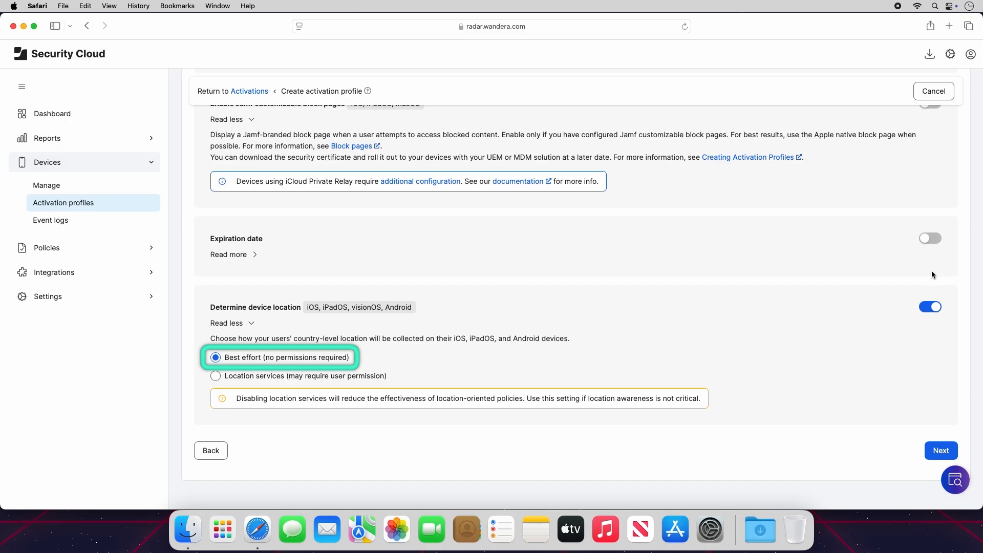
click(939, 452)
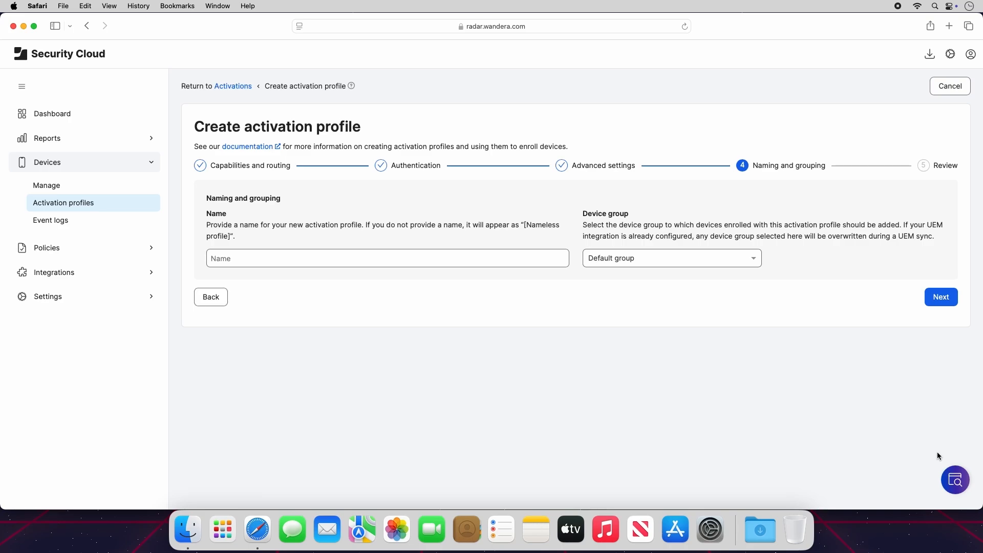
Step: Name the activation profile Jamf Training, keep it assigned to the Default group, and proceed to the review
click(491, 258)
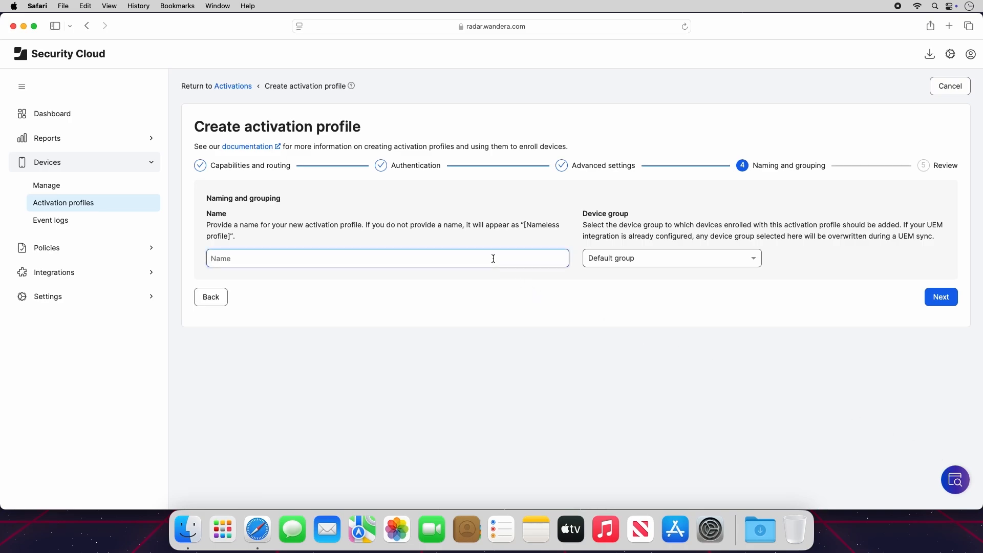
text(Jamf Training)
click(754, 259)
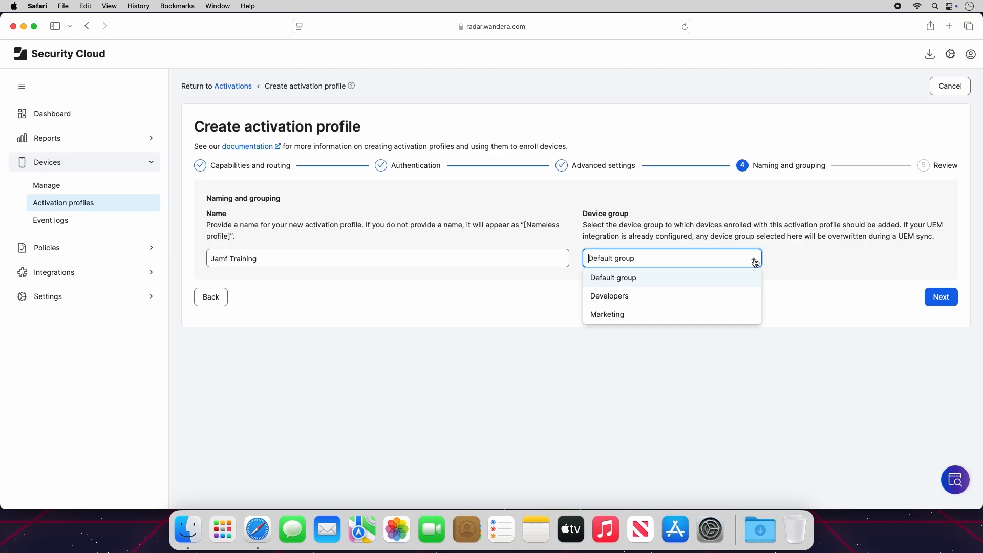
click(755, 262)
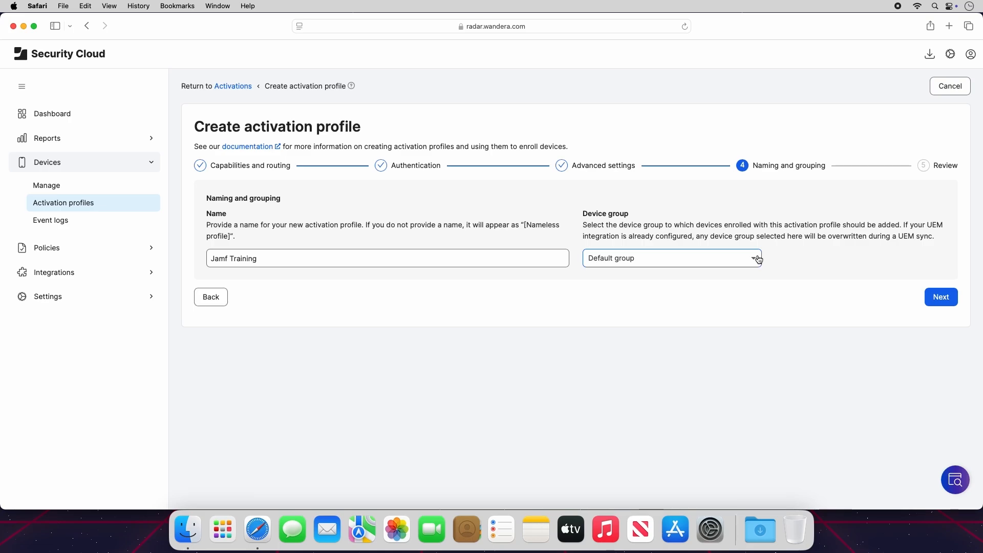
click(933, 299)
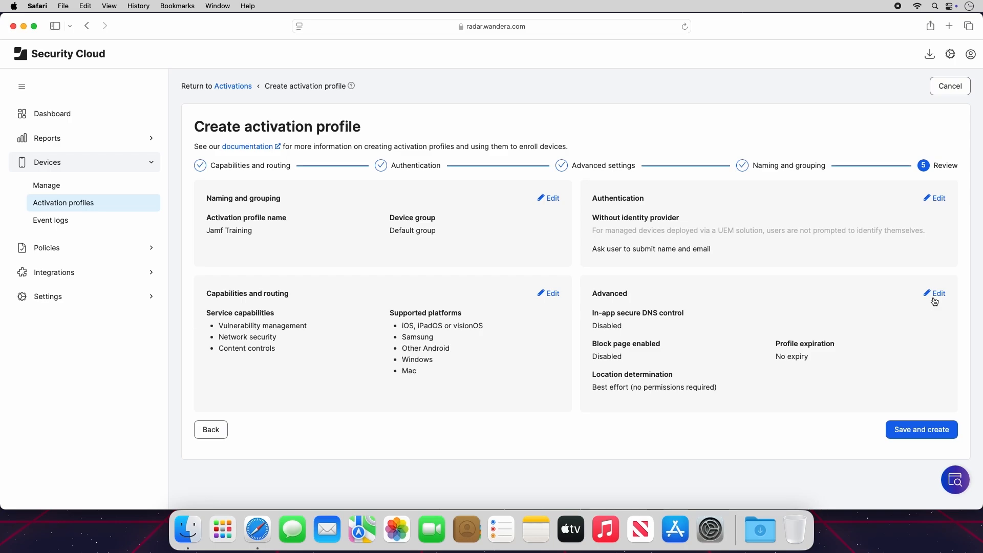
Step: Save and create the Jamf Training activation profile, confirm its creation, and view its managed deployment options
click(916, 436)
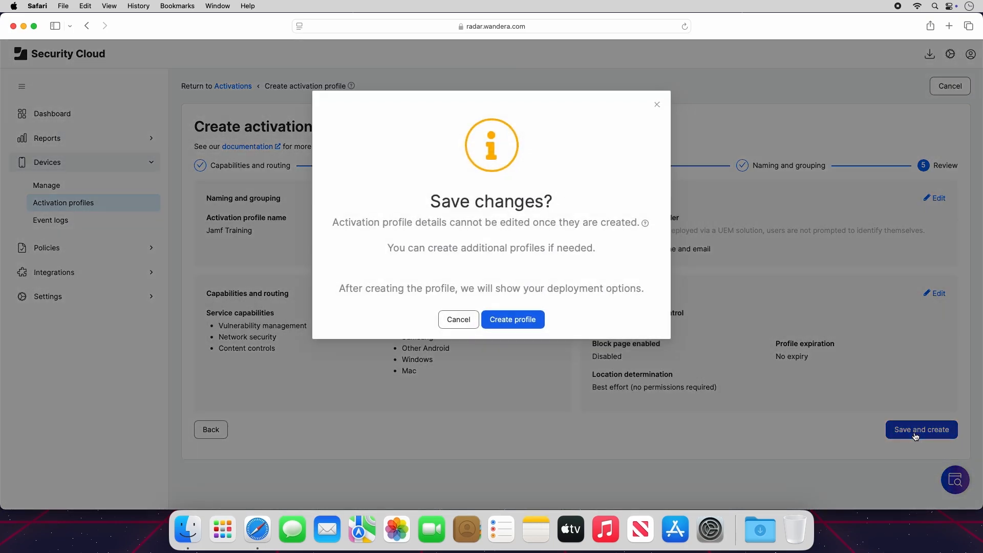
click(484, 317)
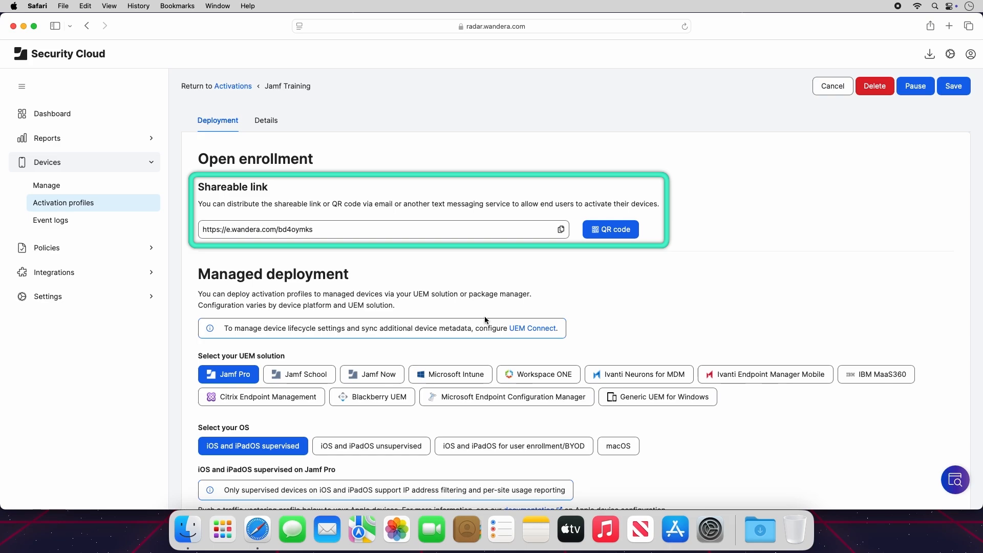
scroll(775, 444, down, 5)
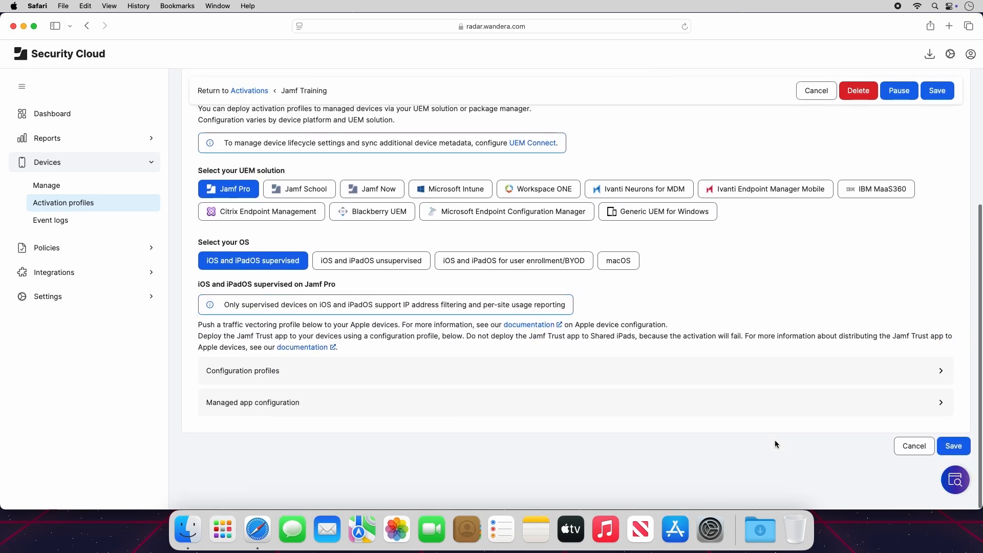